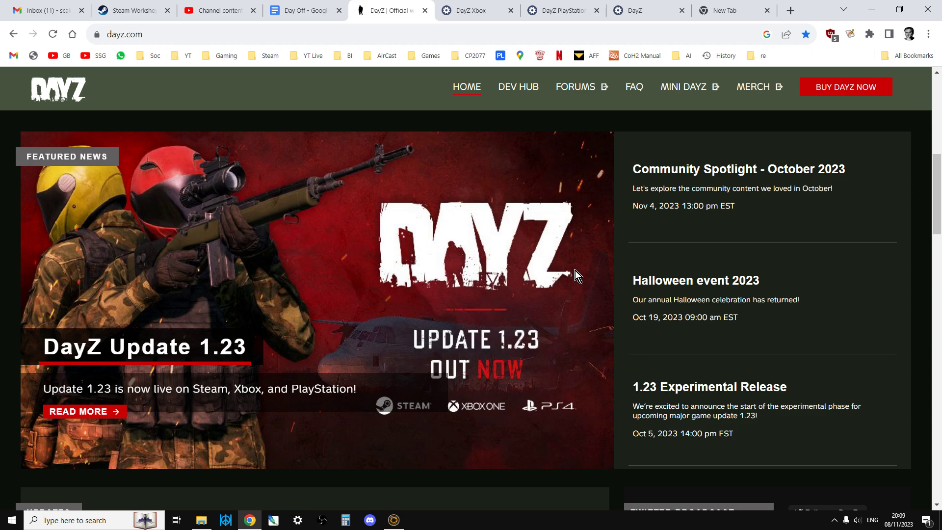
Look over the DayZ Xbox, DayZ PlayStation and DayZ PC project pages on the Feedback Tracker, ending on DayZ Xbox.
click(480, 12)
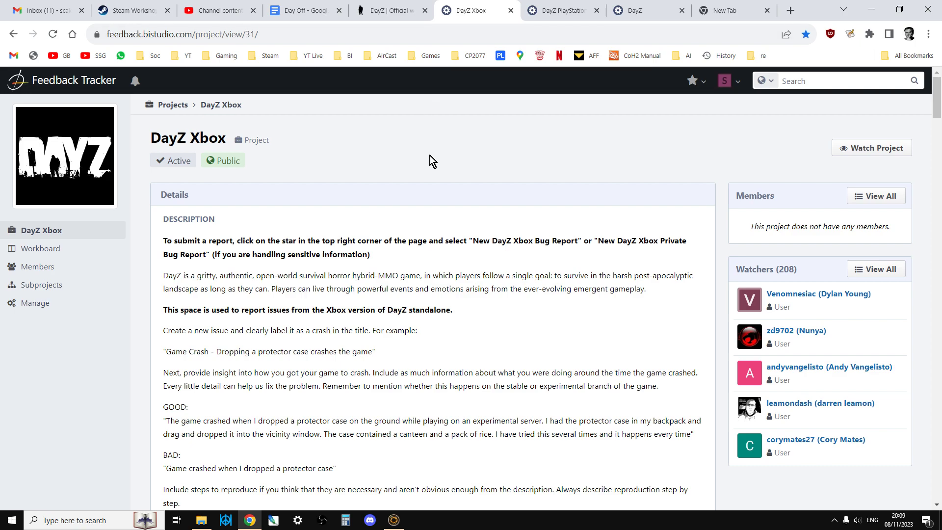
click(557, 11)
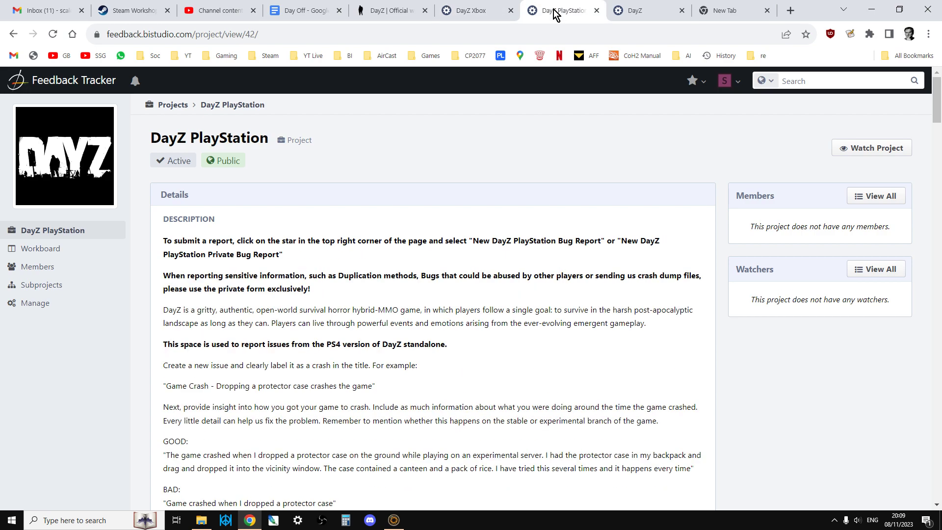
click(633, 10)
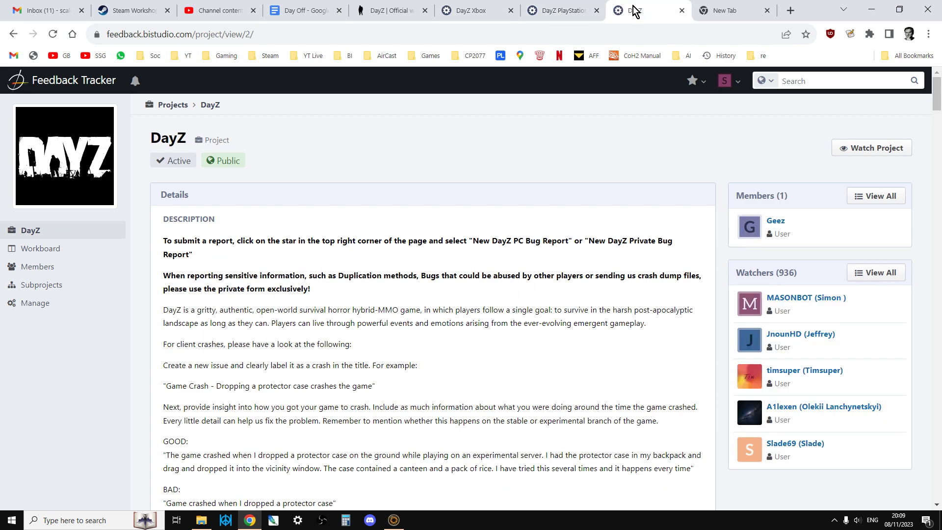
click(466, 14)
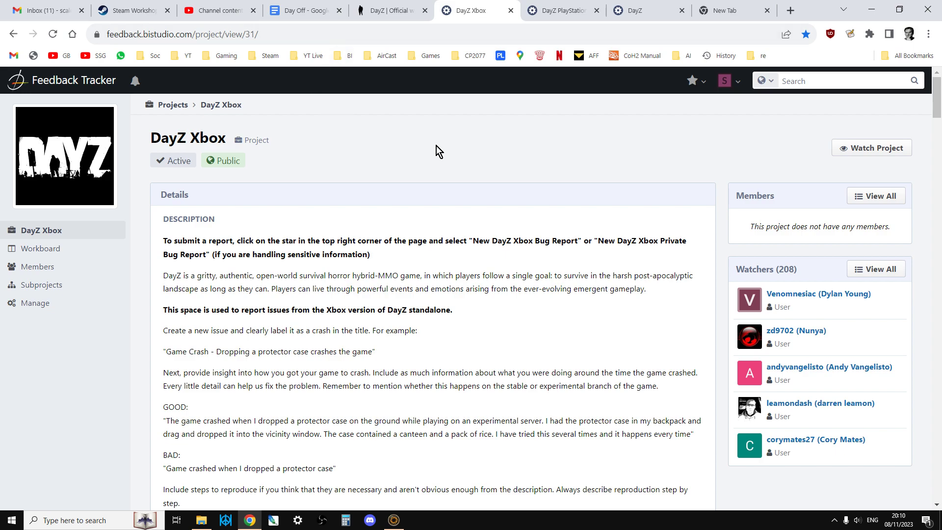
click(738, 88)
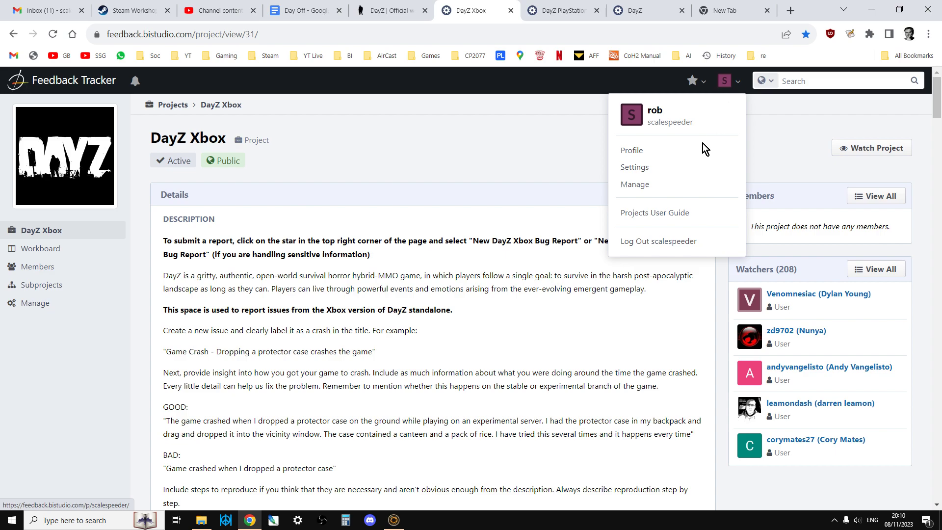
click(555, 161)
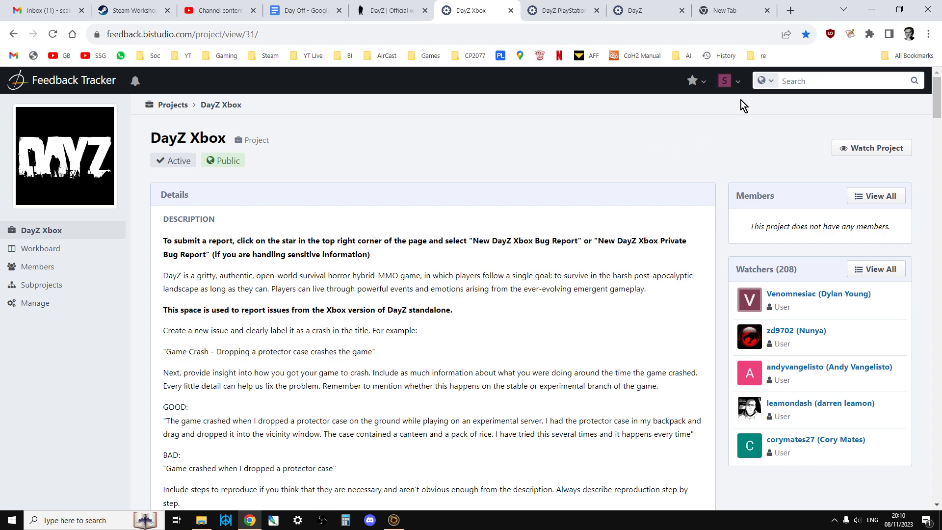
click(740, 87)
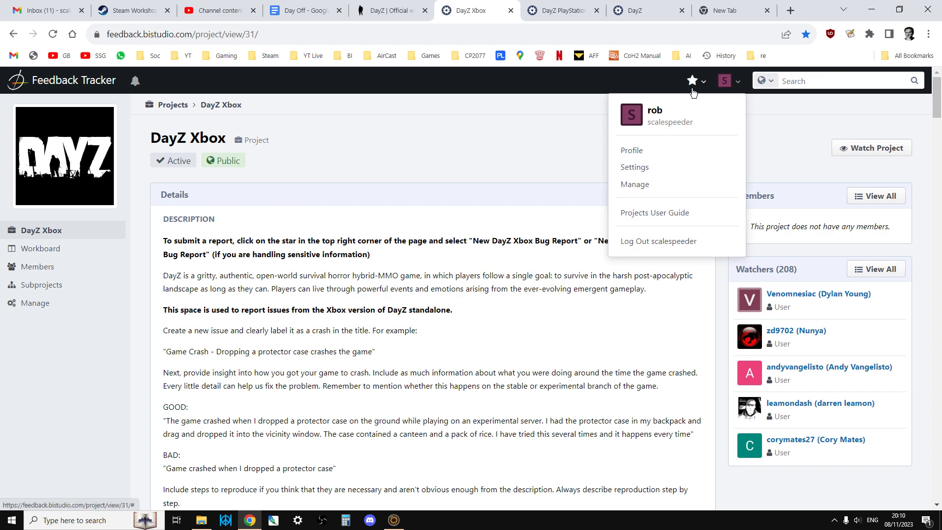
click(558, 101)
Start a new public DayZ Xbox bug report from the list of favourite report forms.
click(700, 83)
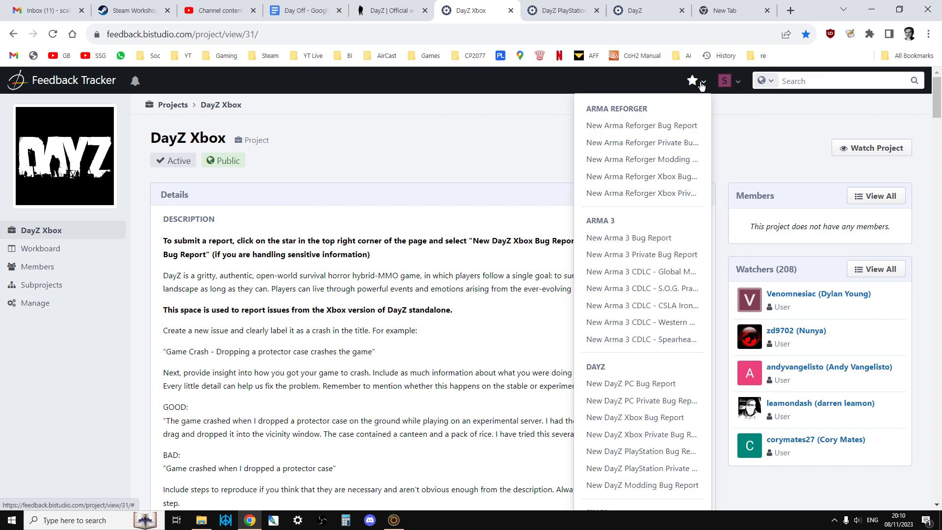
scroll(665, 226, down, 1)
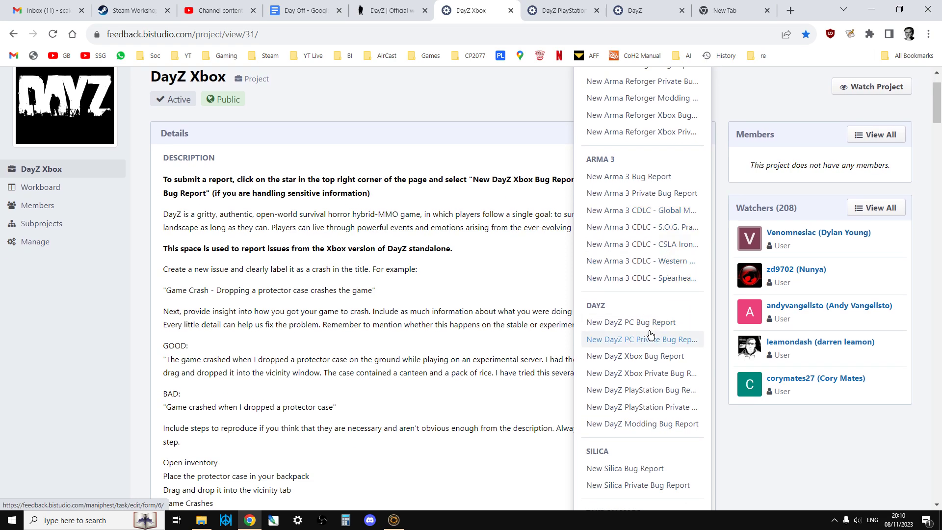
click(635, 357)
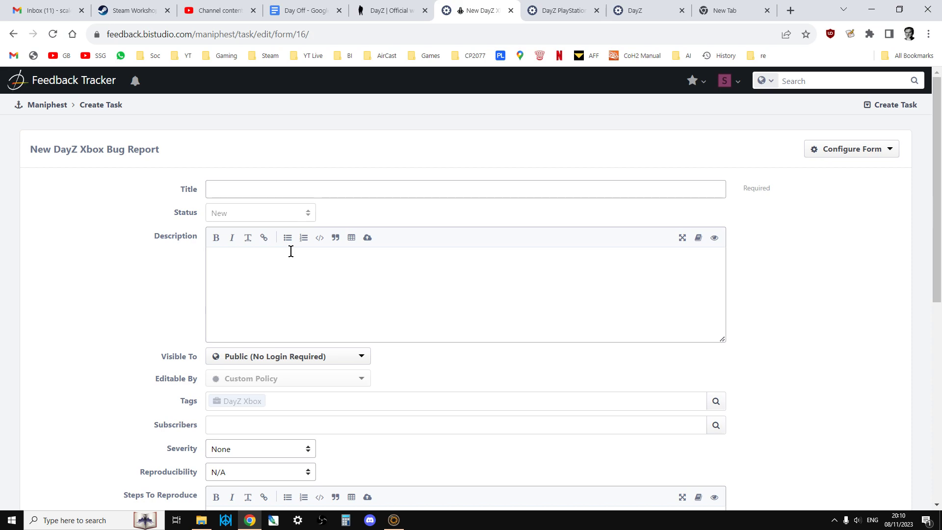
Title the report "We Really Need A Dedicated Controller Binding To Bring Up The Map".
click(268, 191)
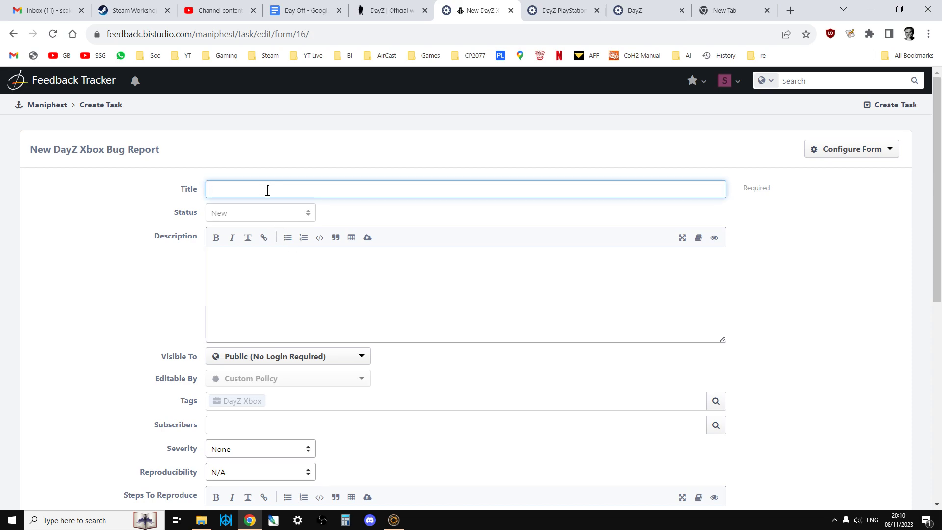
text(We Really Need A Dedicated B)
key(BackSpace)
text(Controller )
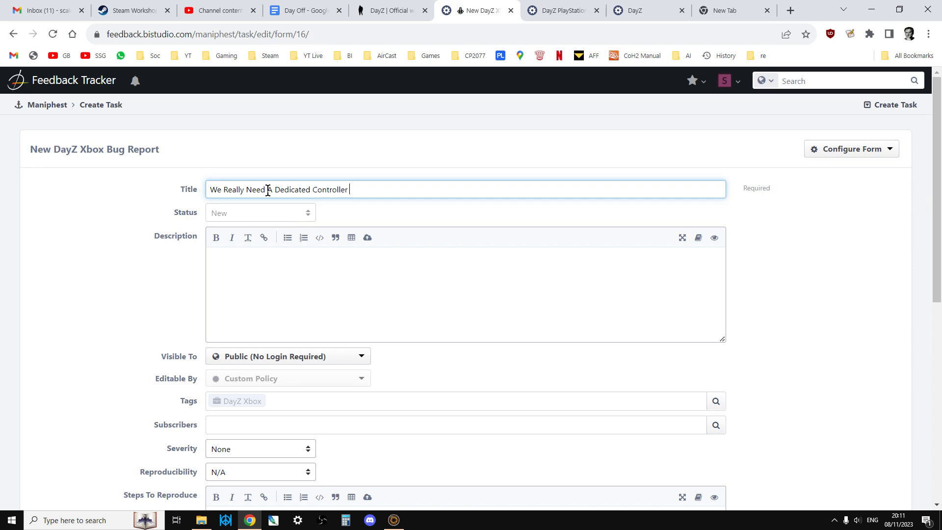
text(Binding To Bring Up The Map)
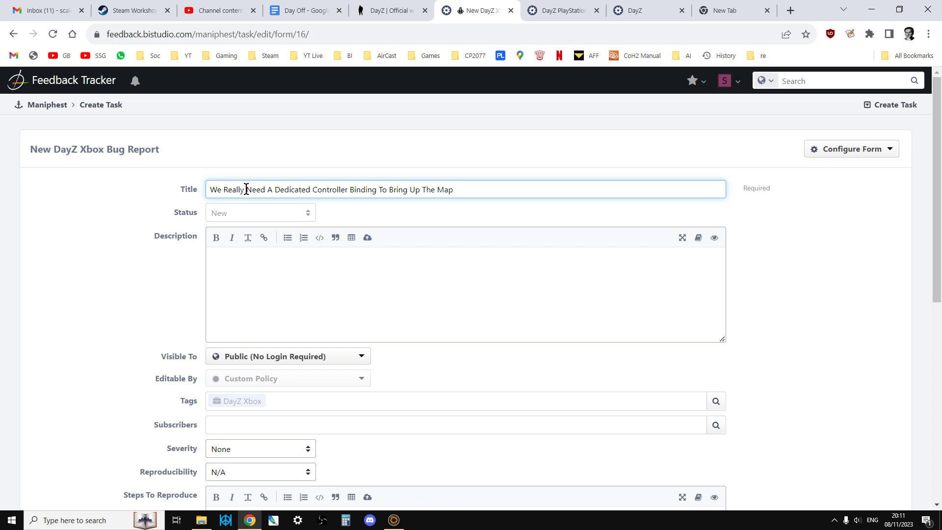
Begin the report's description with "On PC you can just press M to bring up the map".
click(273, 262)
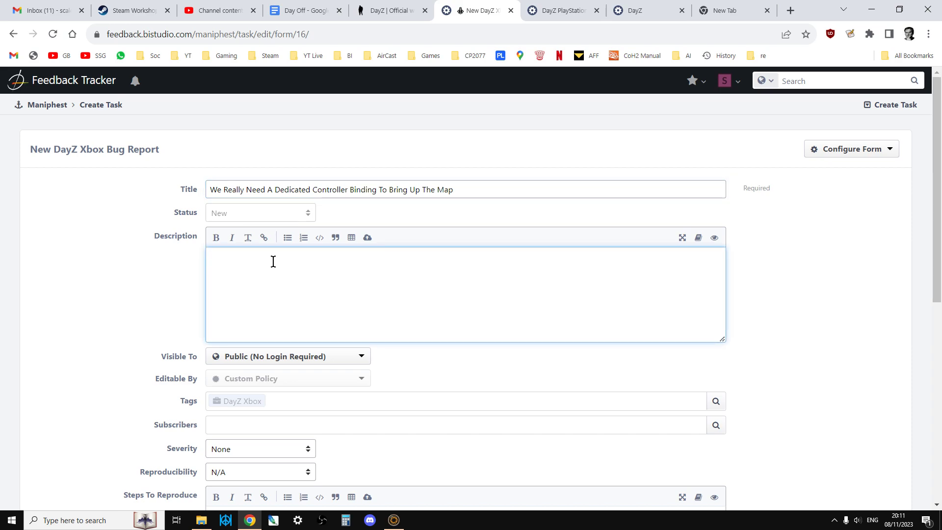
text(On PC you can just press M to bring)
key(BackSpace)
key(BackSpace)
text(ng up )
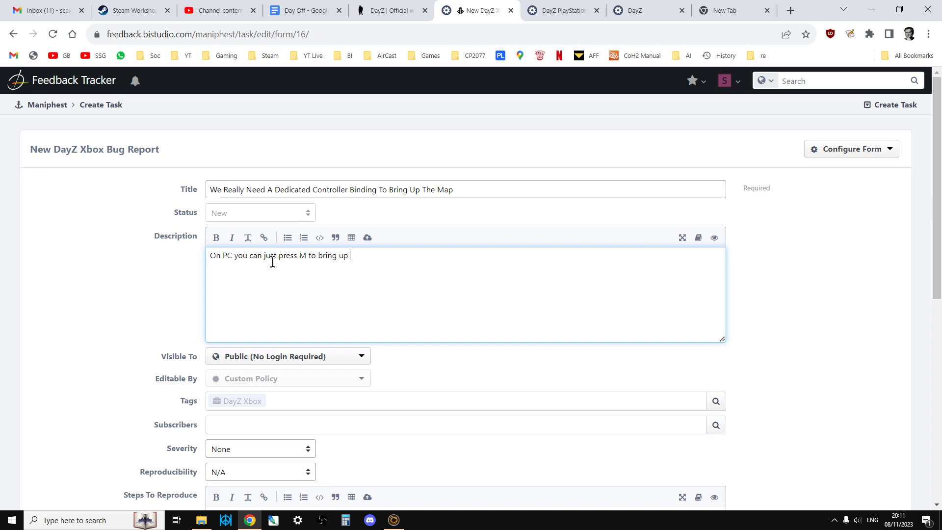
text(the map;)
text(, however on )
text(controller)
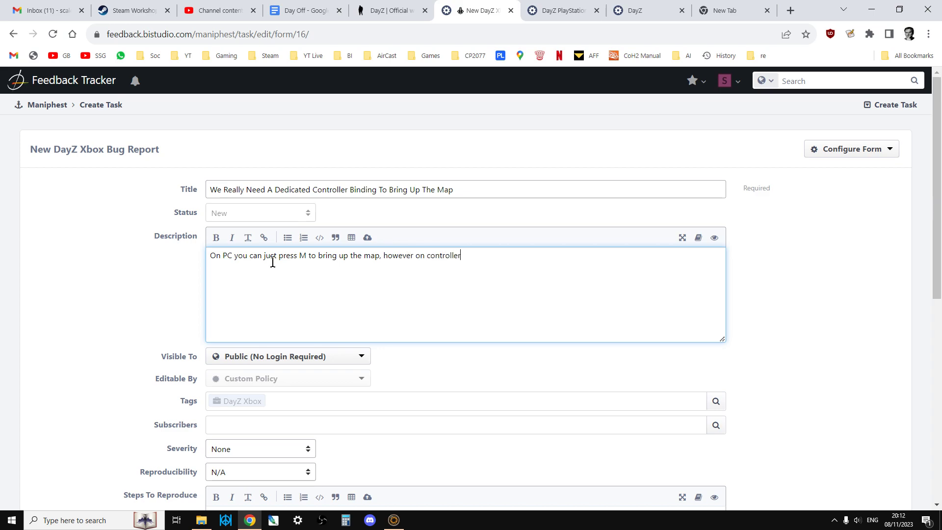
text( for Xbo)
text(x & PX.,)
Continue the description with ", however on controller for Xbox & PS, there is no dedicated button binding.".
key(BackSpace)
key(BackSpace)
key(BackSpace)
text(S, there is no dedicated )
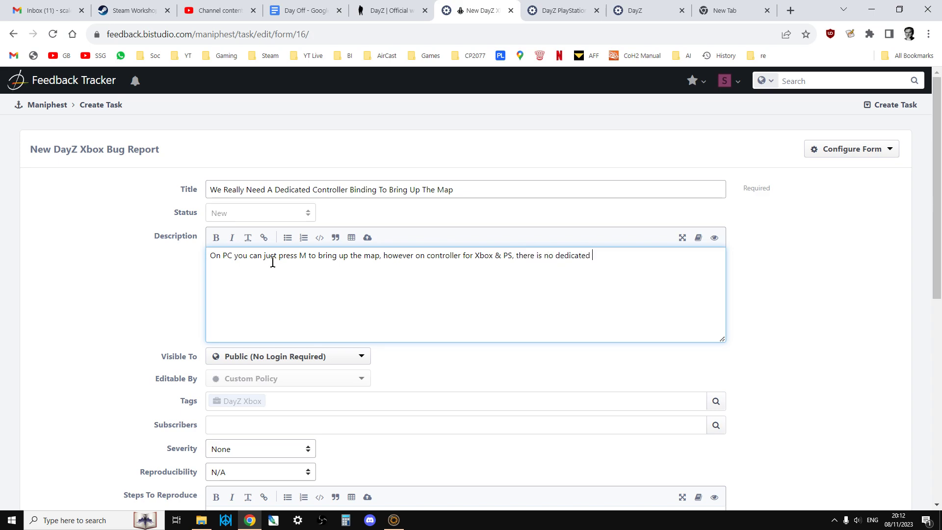
text(b)
text(utton bin)
text(ding. I)
text( suggest)
text( us)
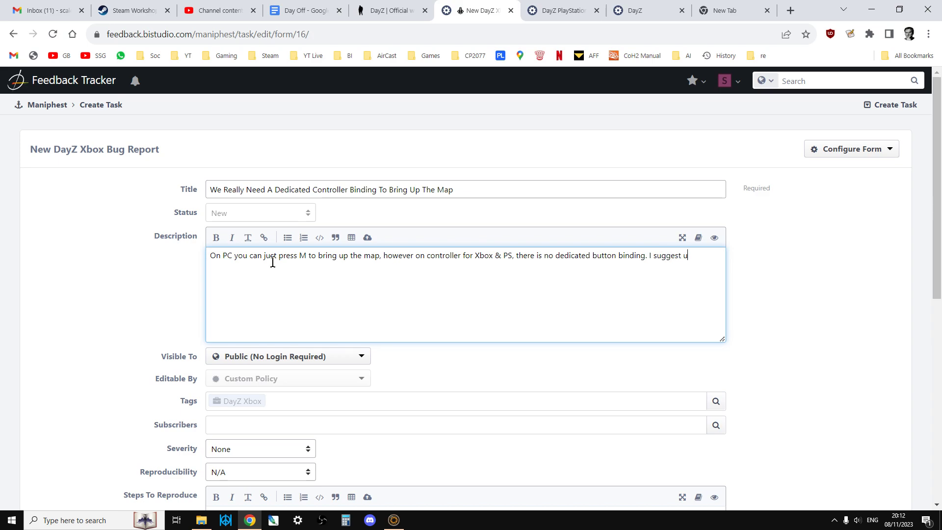
text(ing "Hold" UP on d-pad.)
Start a second line in the description with "This is especially important for community servers".
key(Return)
text(This iu)
key(BackSpace)
text(s especial)
text(ly important fo)
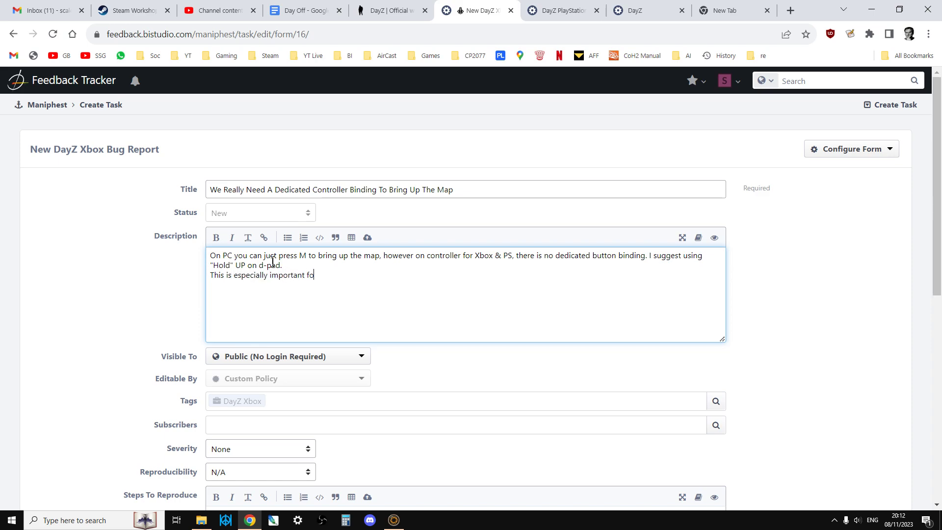
text(r community server)
text(s )
text(where)
text( it)
text(map & G)
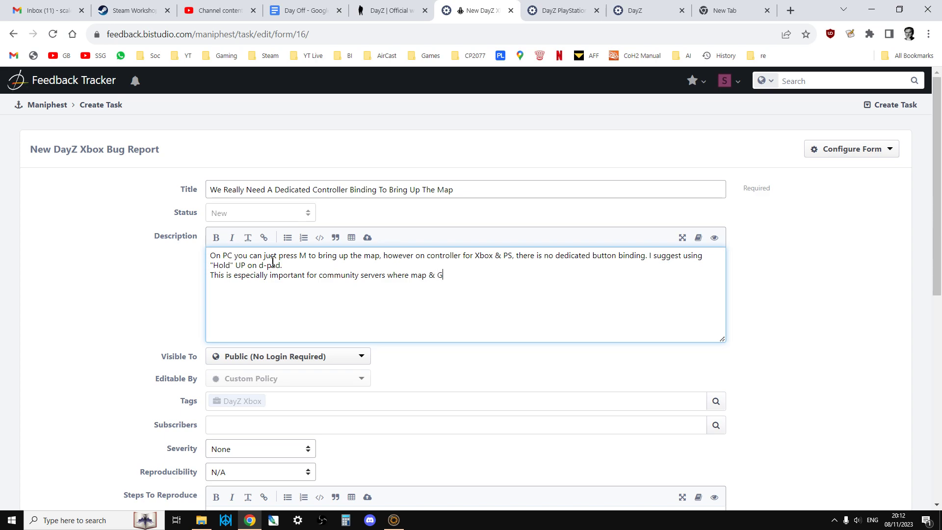
text(PS owbersh)
text(ip is ignor)
text(r)
Complete the second line of the description with "where map & GPS ownership is ignored in server settings".
key(BackSpace)
text(red in server settings.)
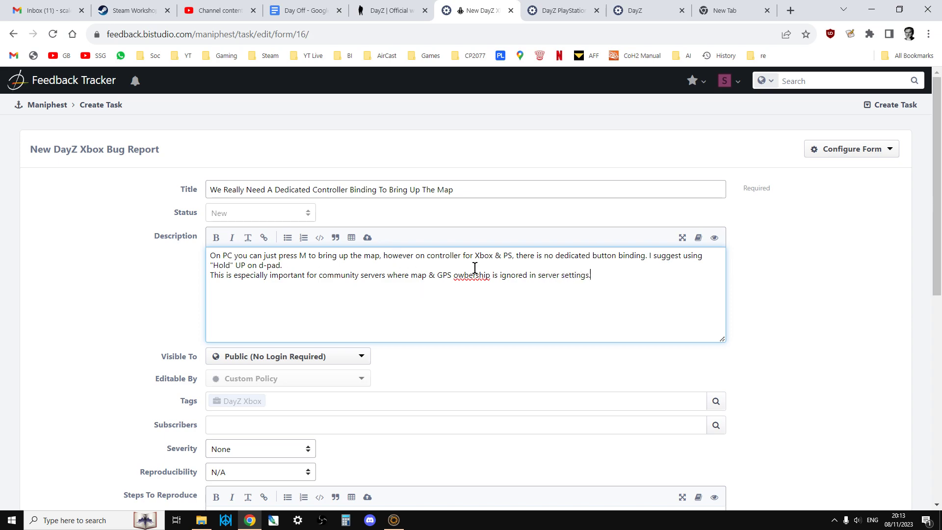
Correct the misspelled "owbership" to "ownership" and sign off the description with thanks and the reporter's first name.
right_click(475, 277)
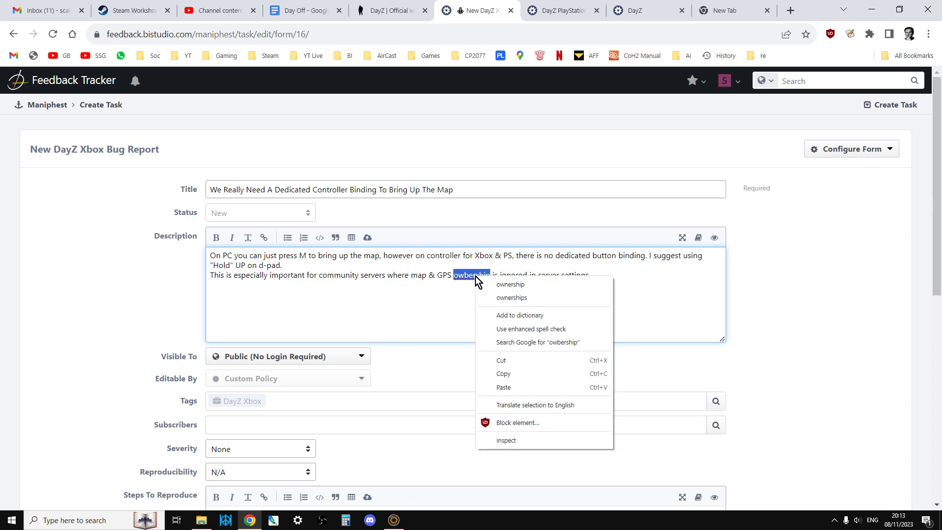
click(515, 285)
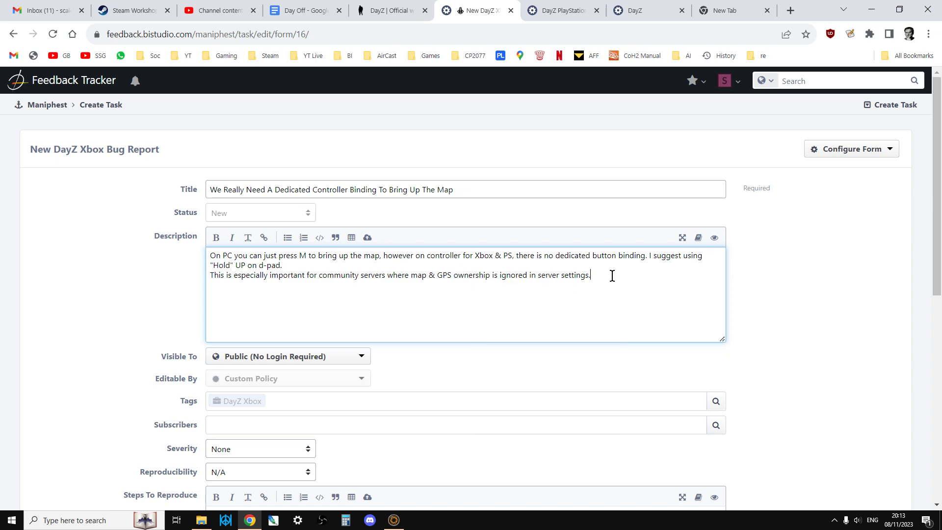
text(Thanks, Rob.)
Set the report's severity to Feature.
scroll(405, 248, down, 1)
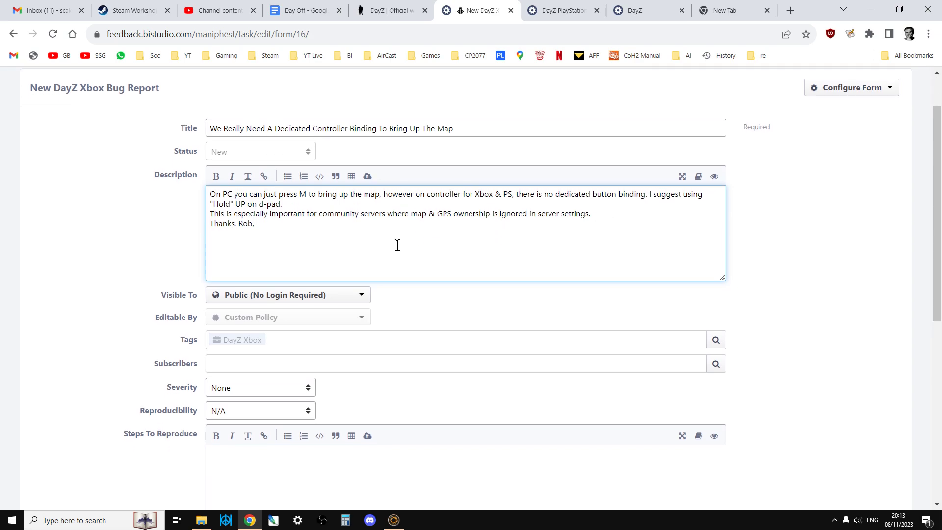
scroll(388, 250, down, 1)
scroll(267, 300, down, 1)
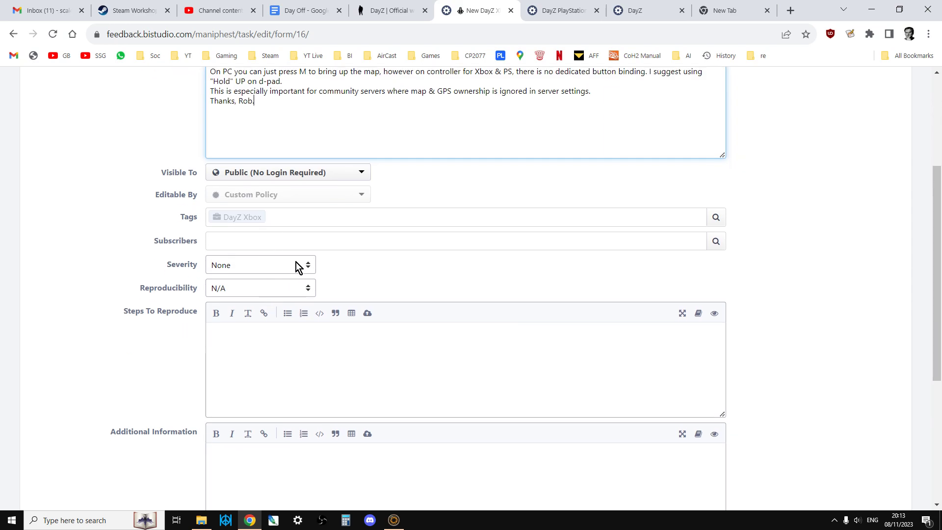
click(298, 265)
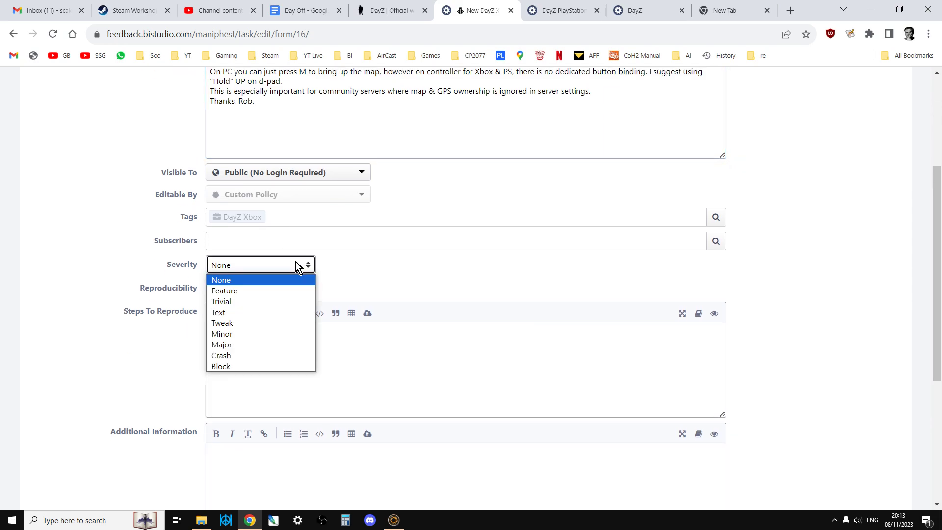
click(251, 291)
Attach "Avermedia Recentral 4 Screenshot 2023.11.08 - 20.00.15.07.png" from the gfC\Avermedia Recentral 4 folder to the description.
scroll(319, 263, up, 3)
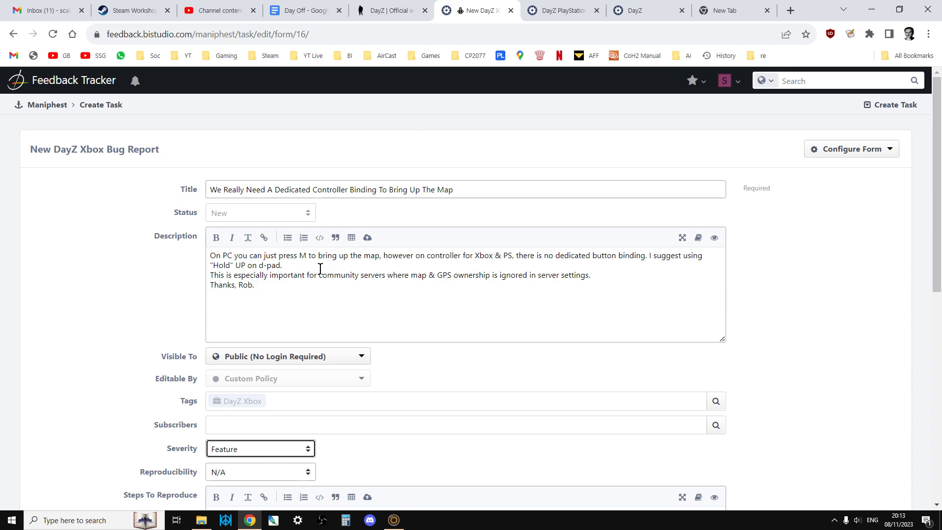
click(367, 239)
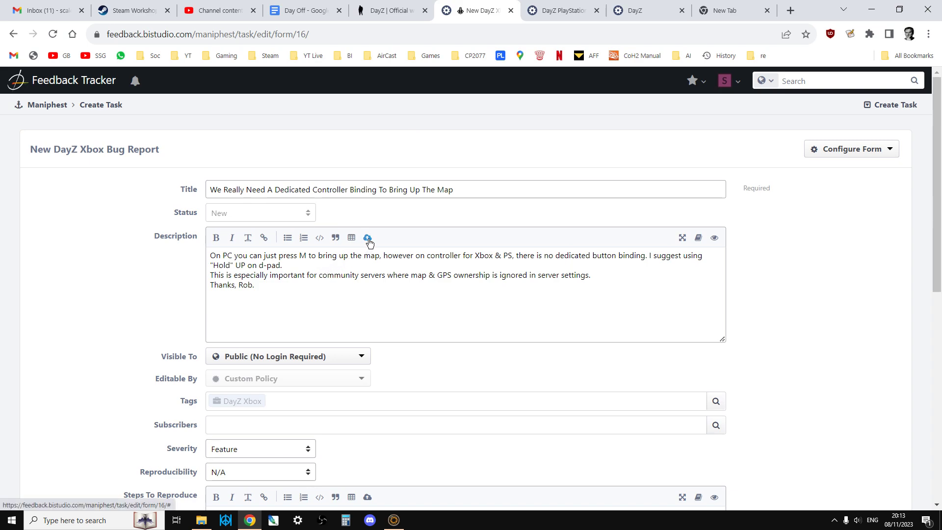
click(405, 198)
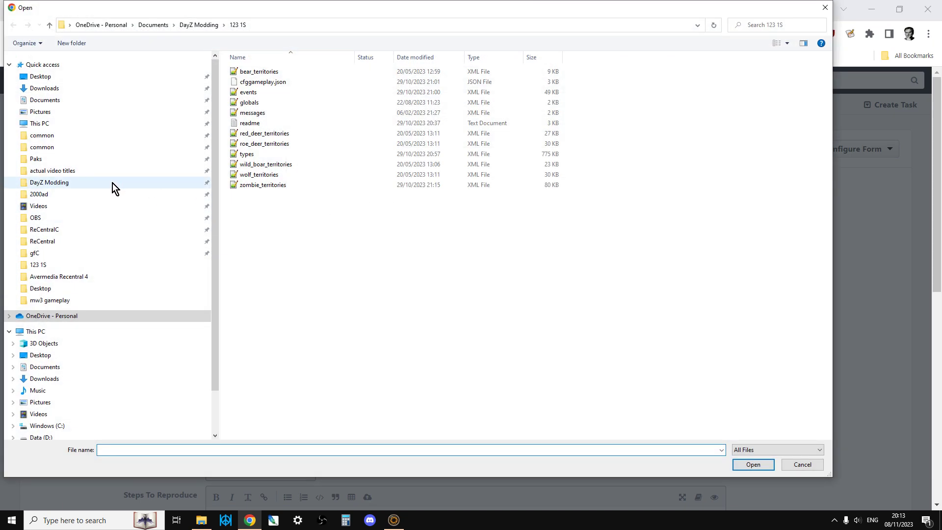
click(43, 254)
double_click(264, 72)
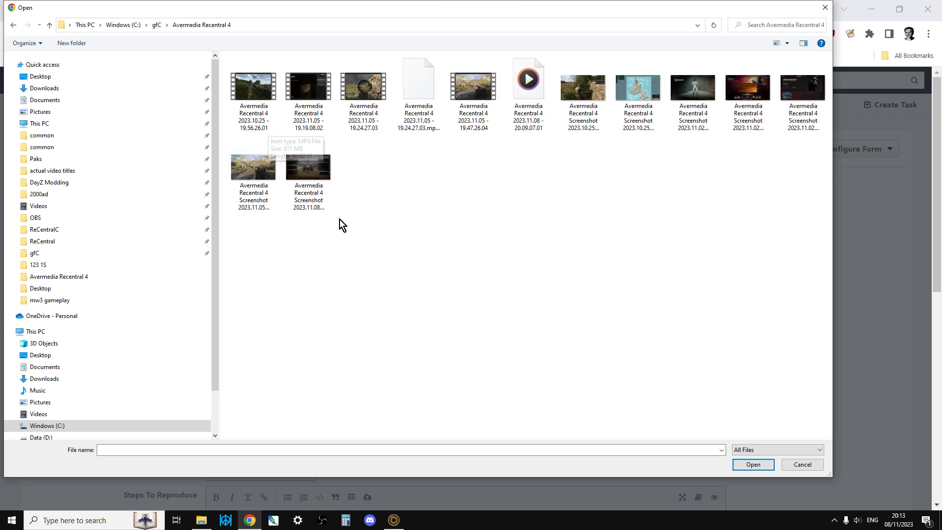
click(317, 164)
click(754, 464)
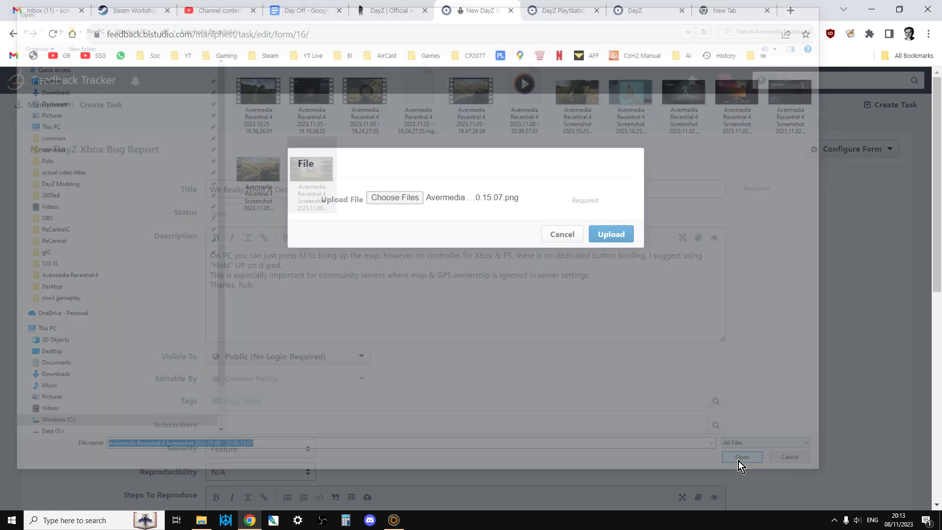
click(609, 236)
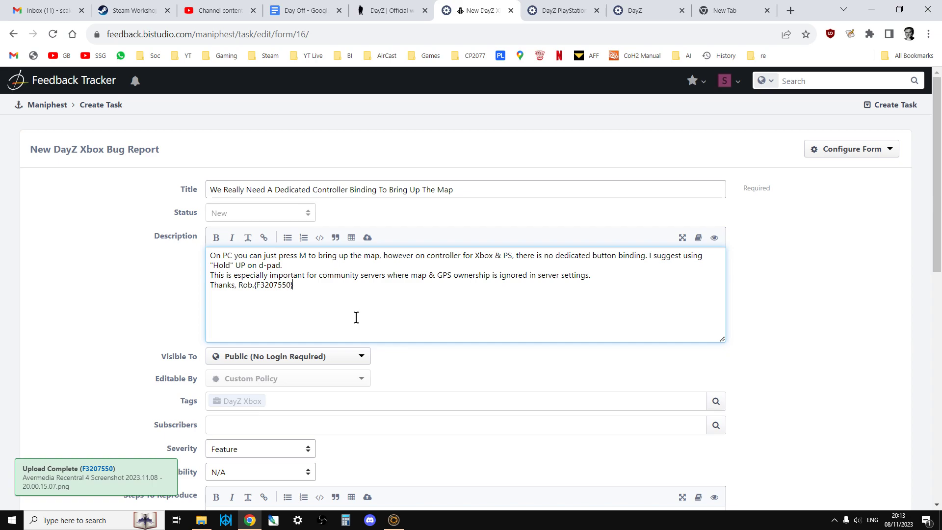
Review the description preview with its attached screenshot and the remaining fields of the bug report form.
scroll(356, 319, down, 2)
scroll(364, 323, down, 8)
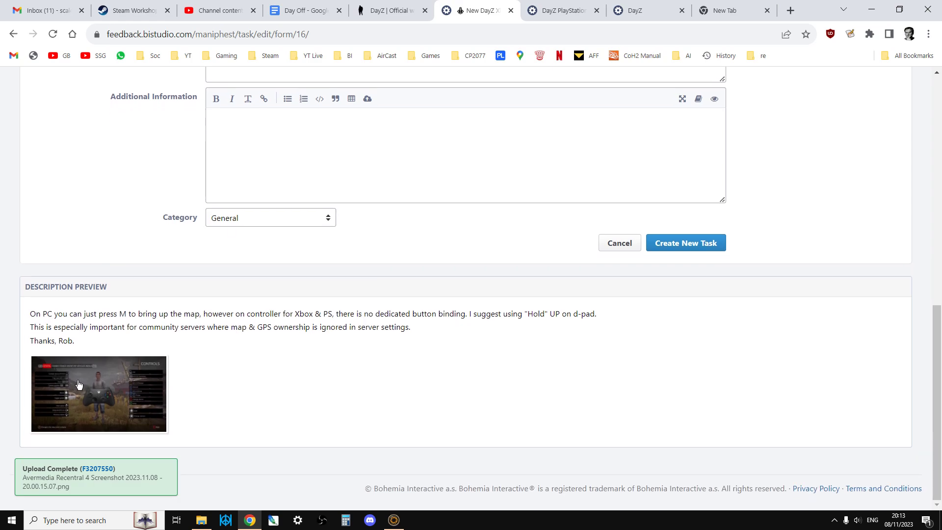
scroll(224, 248, up, 12)
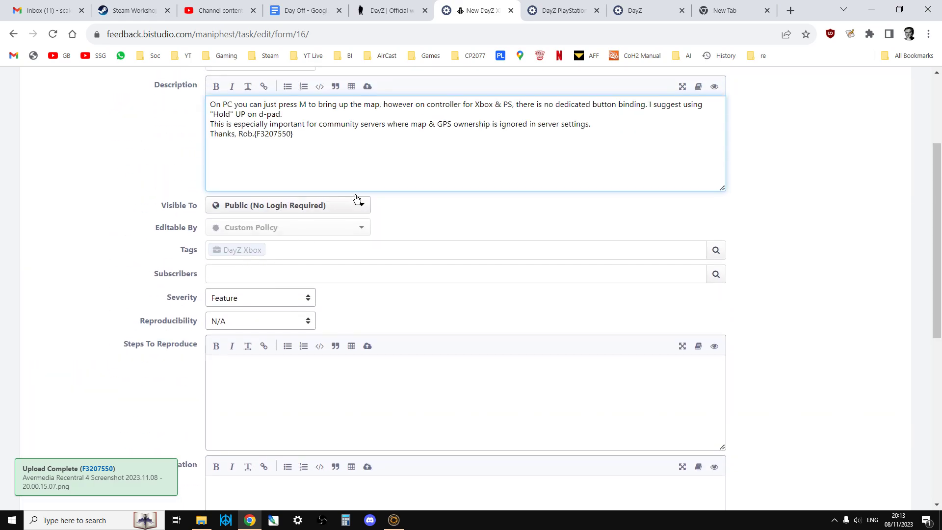
scroll(338, 183, down, 5)
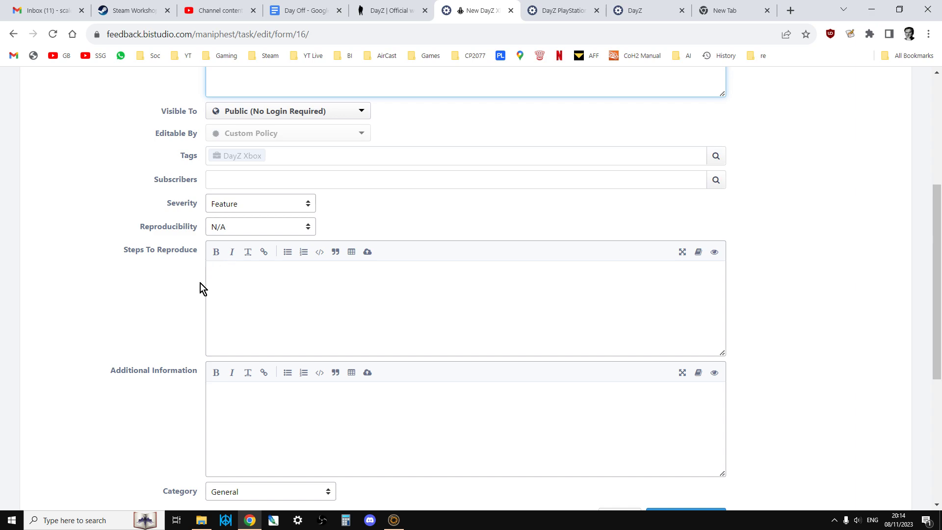
Submit the completed DayZ Xbox feature request as a new task on the tracker.
scroll(190, 296, down, 1)
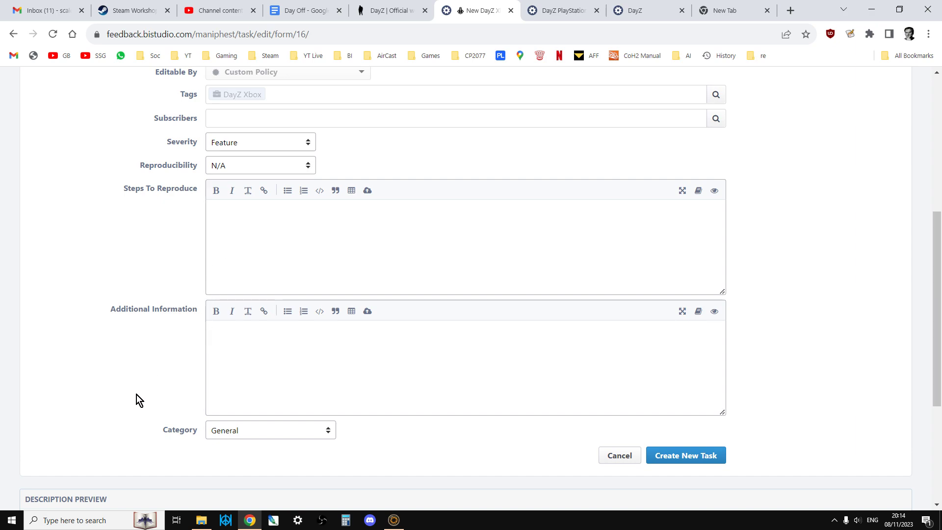
scroll(136, 394, down, 4)
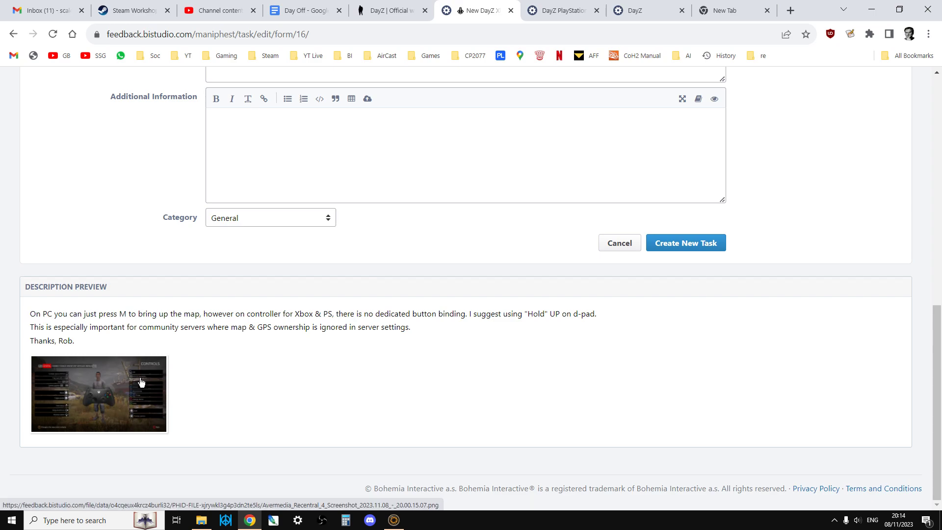
click(681, 245)
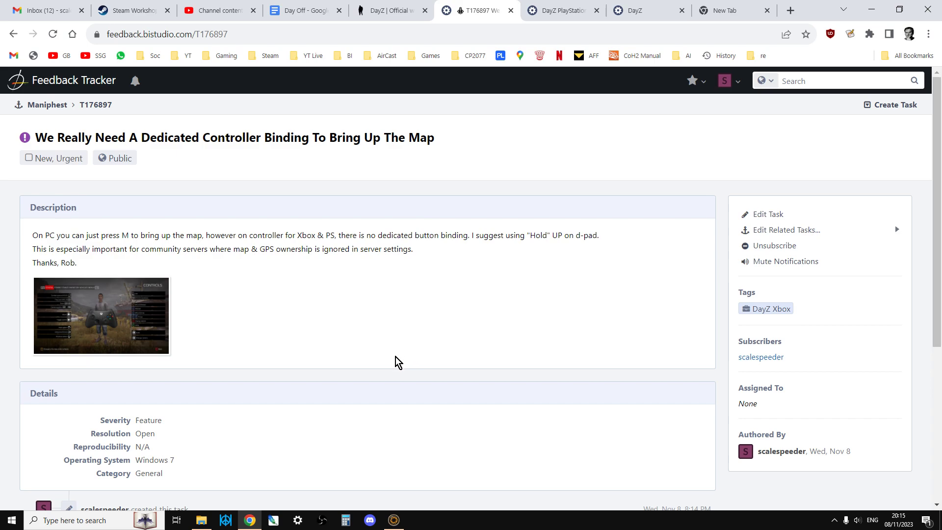
Review the submitted task's description and details, glance at the open DayZ PlayStation and DayZ project pages, and return to the task.
scroll(398, 362, down, 1)
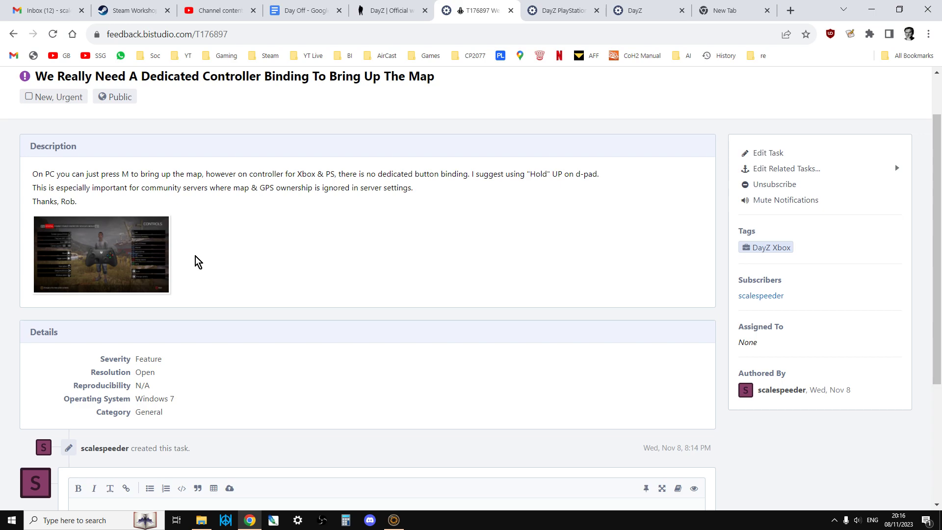
scroll(195, 261, up, 1)
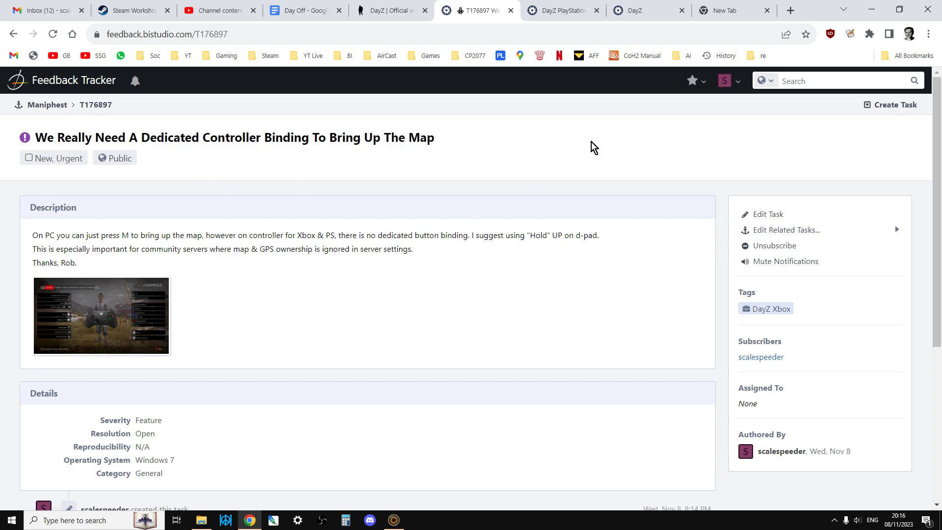
click(582, 10)
click(641, 12)
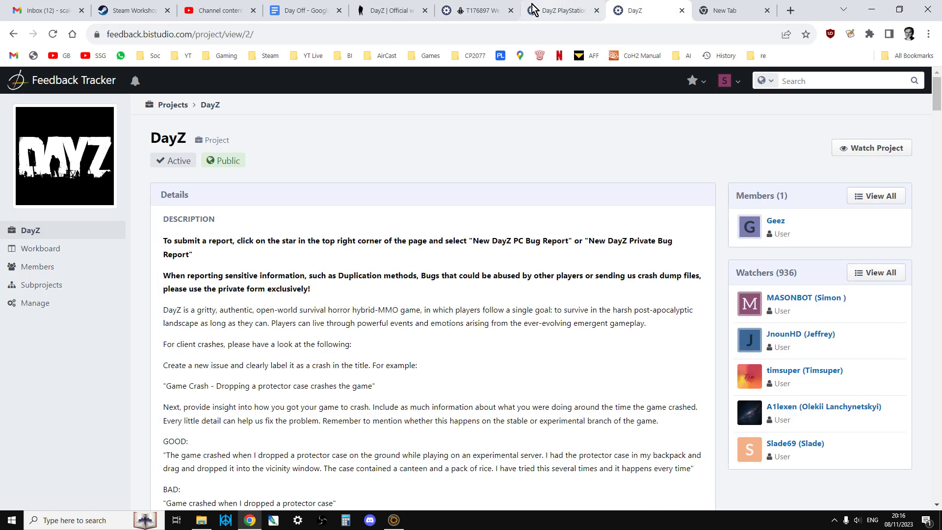
click(479, 12)
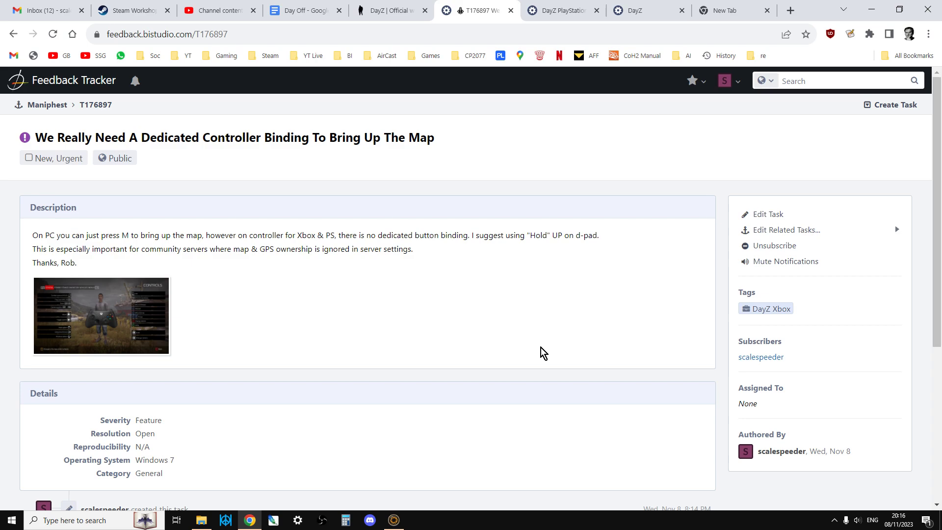